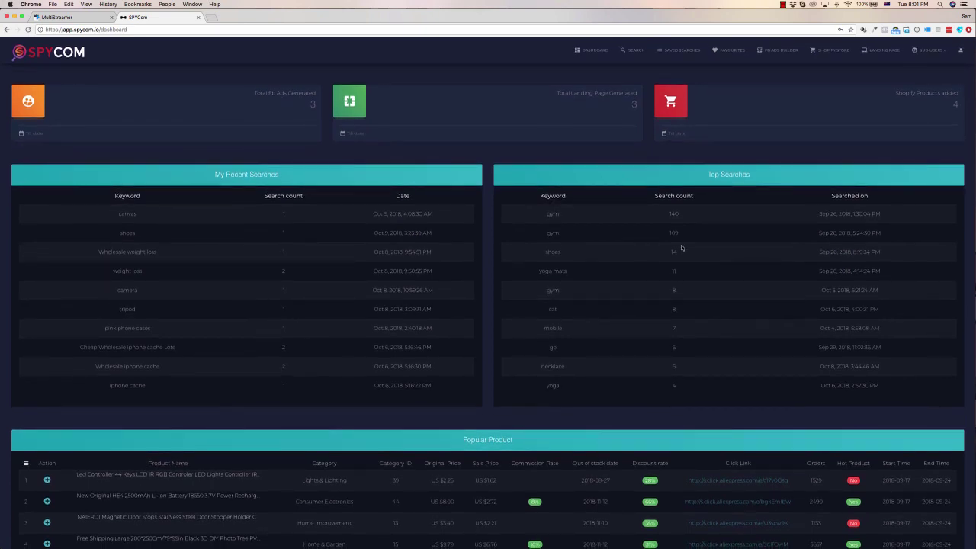
Search the Spycom product catalogue for 'yoga'
scroll(683, 247, down, 4)
scroll(683, 248, down, 10)
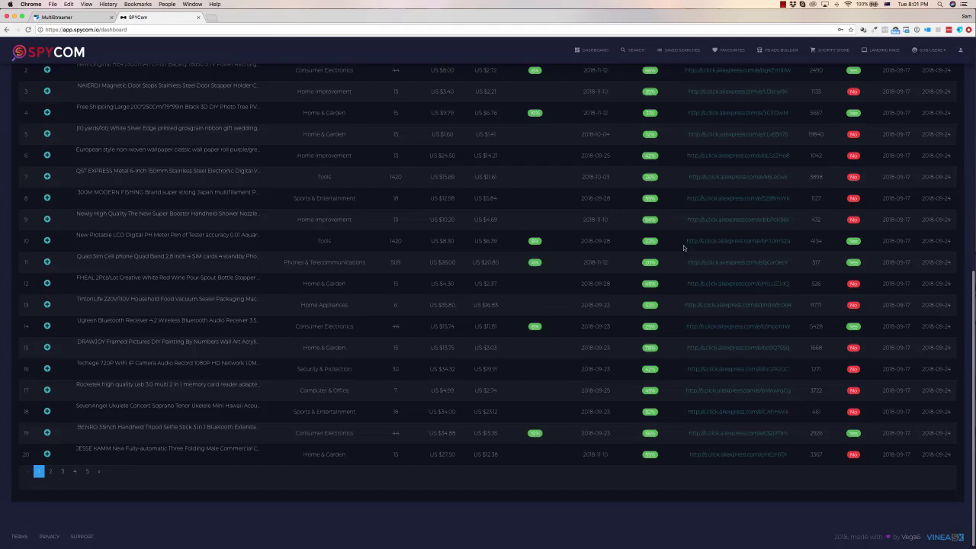
scroll(682, 246, up, 15)
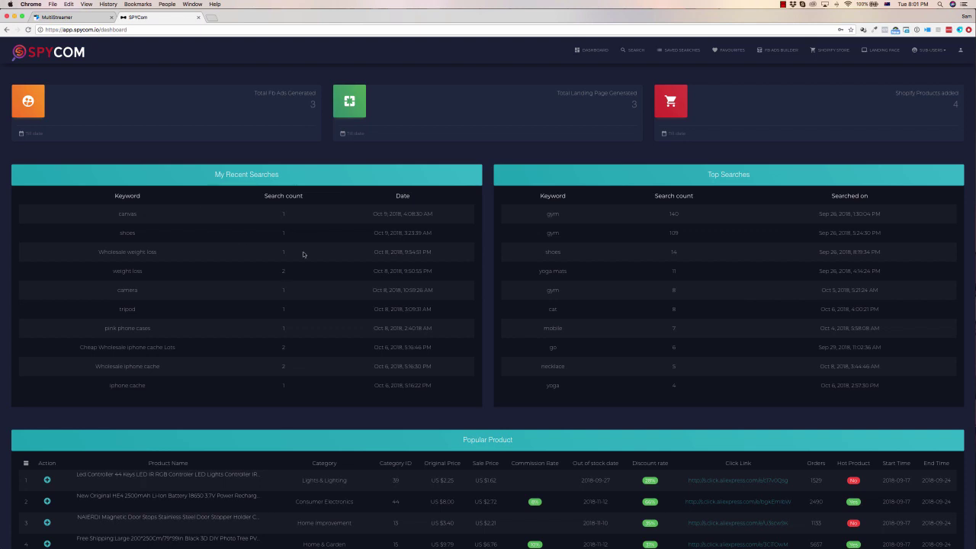
scroll(303, 254, down, 5)
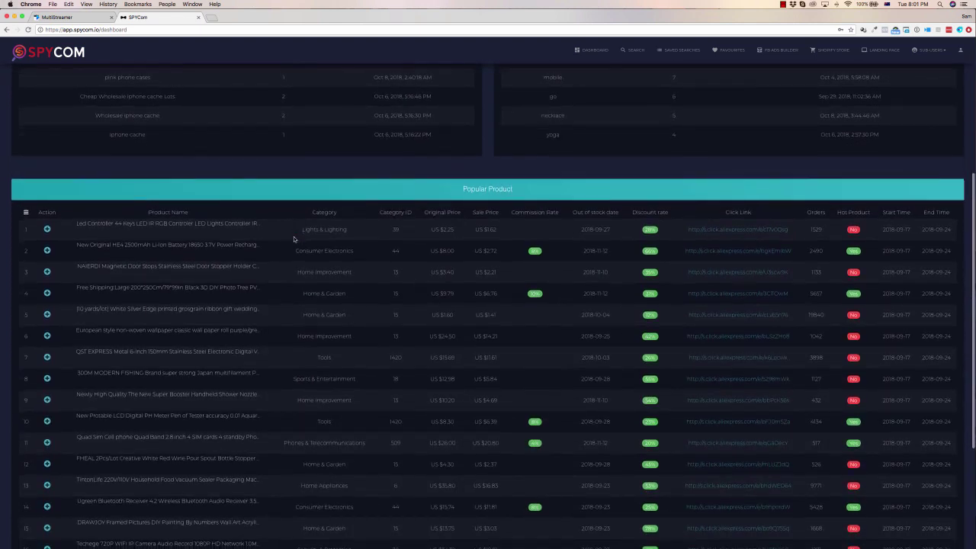
scroll(353, 263, down, 1)
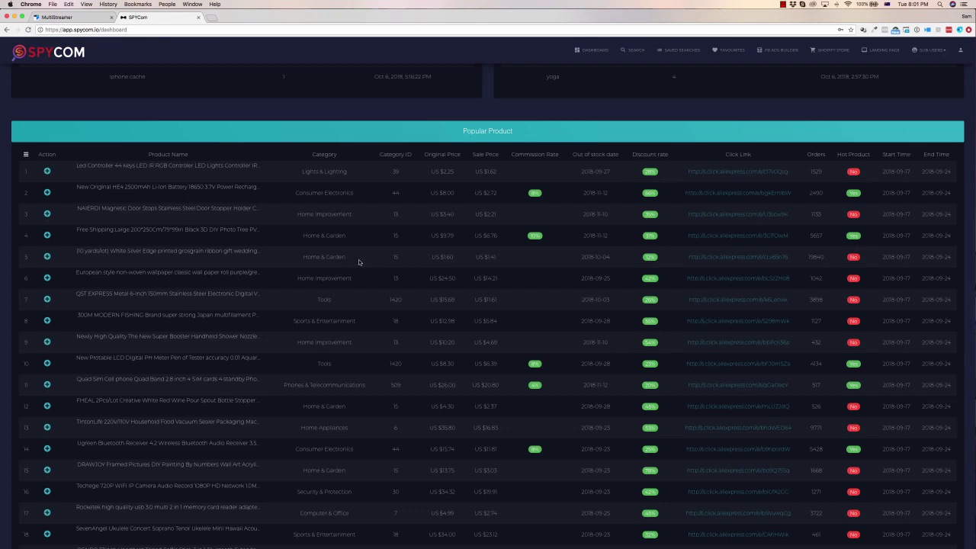
mouse_move(259, 191)
scroll(552, 250, up, 5)
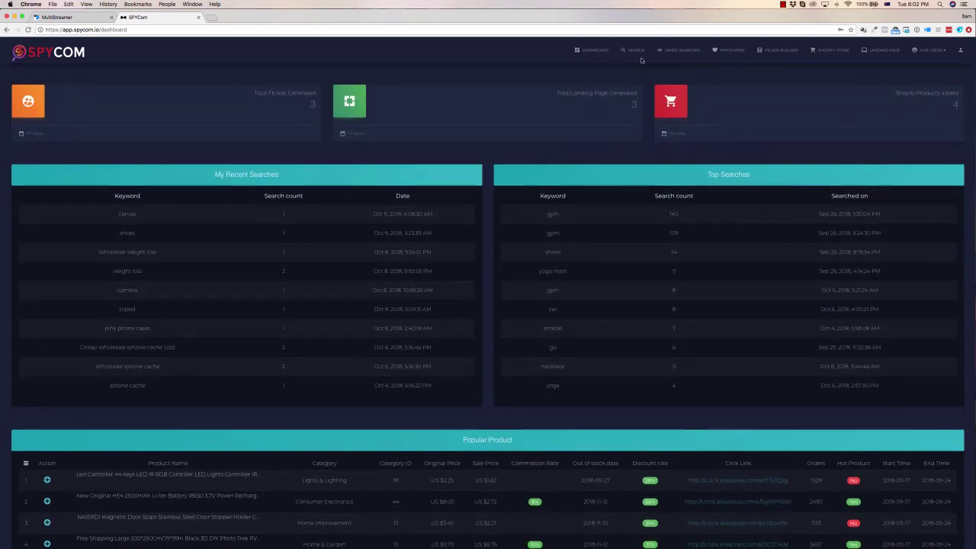
click(634, 49)
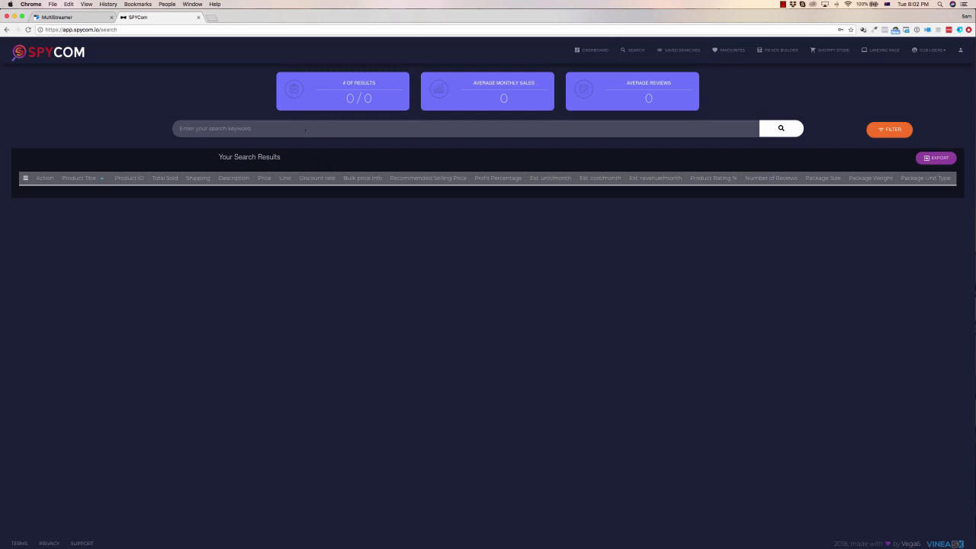
text(yoga)
click(784, 131)
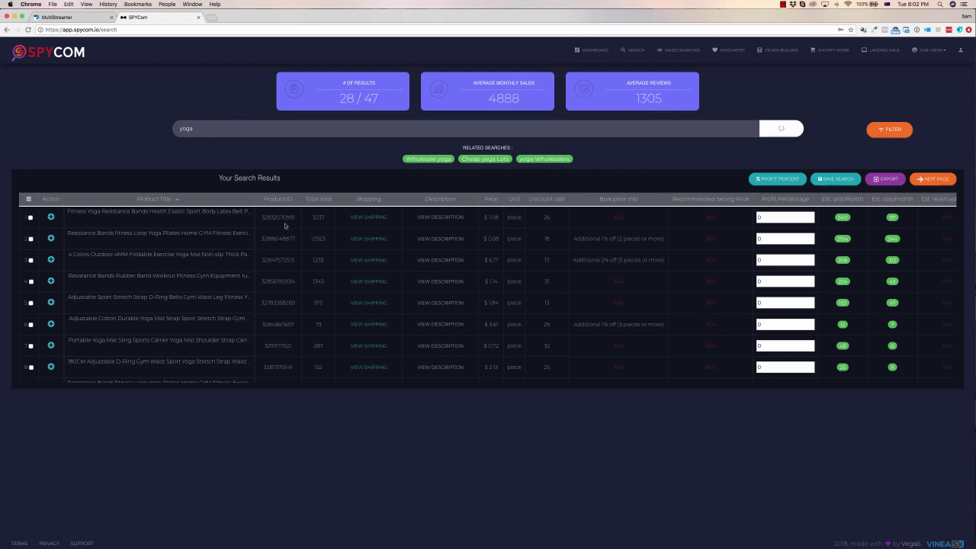
Highlight the first product's total sold figure and the second product's bulk price offer
mouse_move(155, 219)
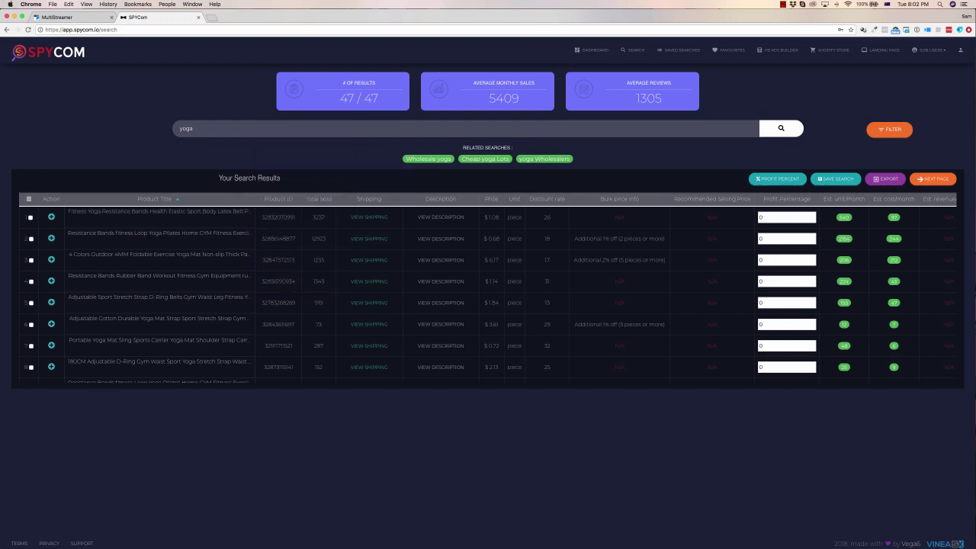
double_click(327, 217)
drag(573, 239, 660, 238)
Set the second yoga product's profit percentage to 35
scroll(741, 238, right, 2)
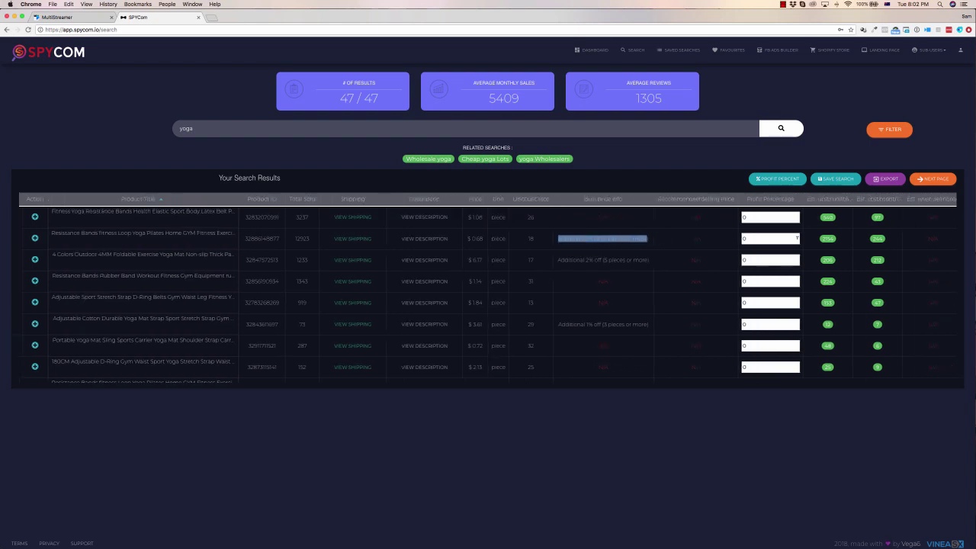
click(741, 237)
key(BackSpace)
text(12)
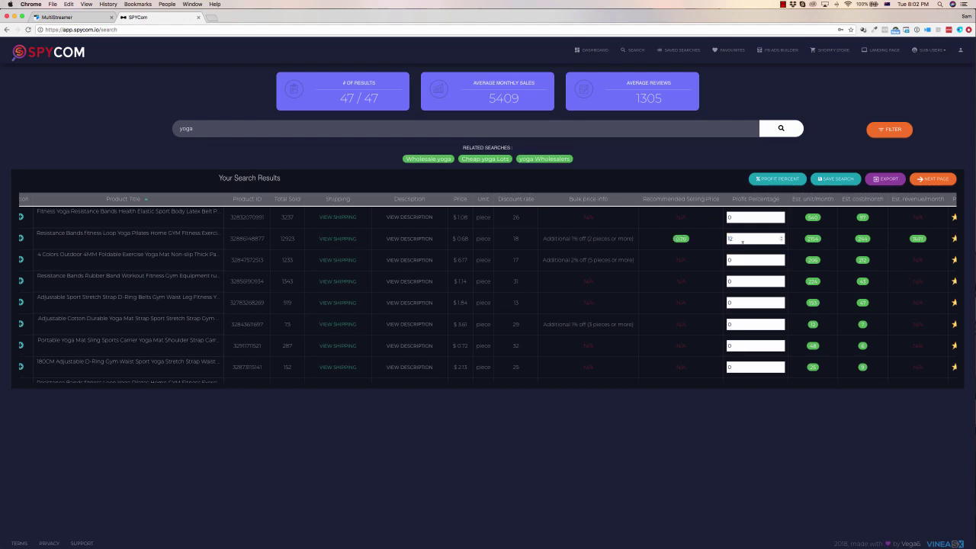
drag(735, 239, 721, 242)
text(35)
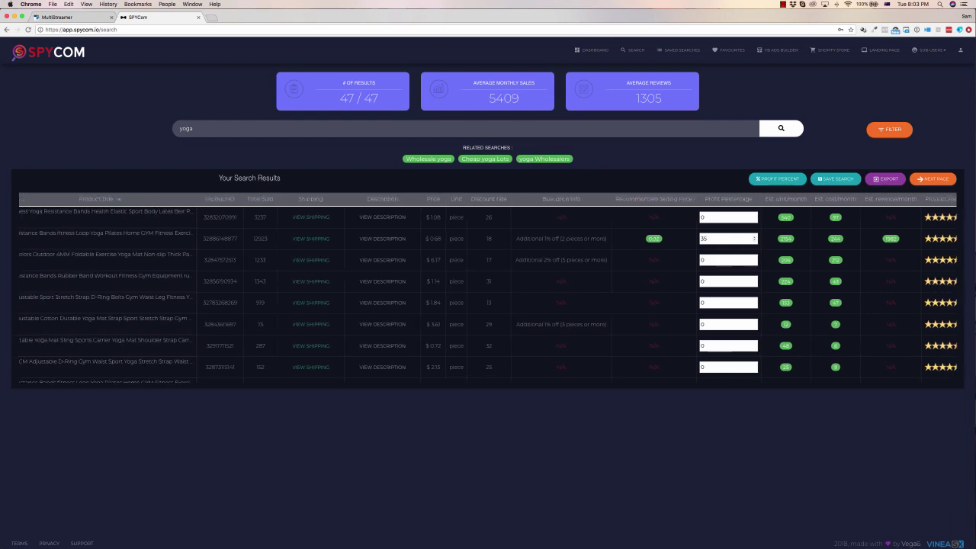
scroll(529, 242, right, 3)
scroll(529, 243, right, 5)
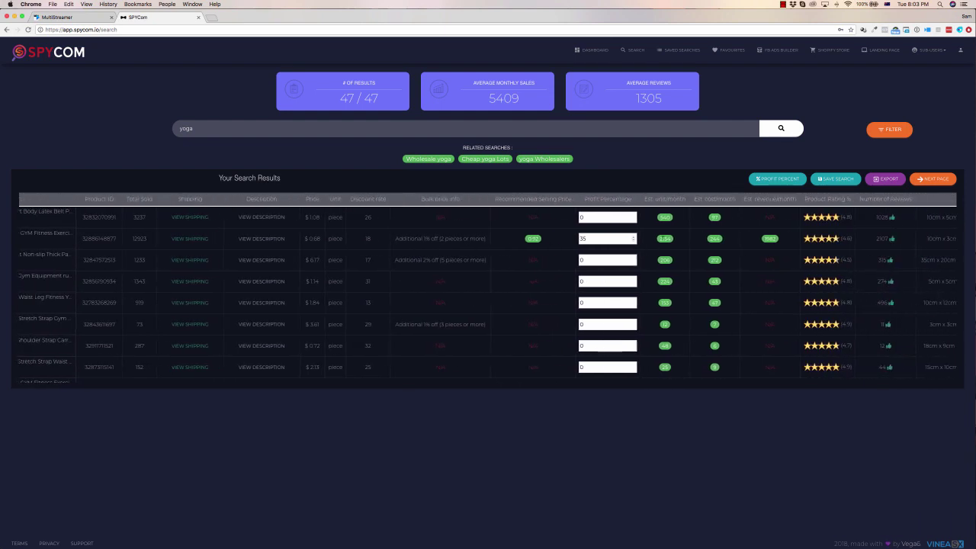
scroll(668, 241, right, 3)
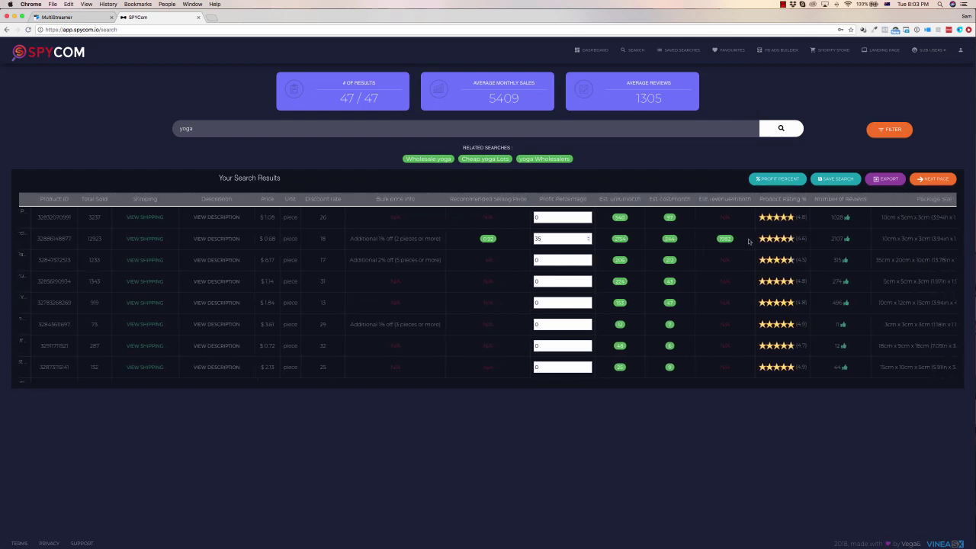
scroll(746, 241, right, 2)
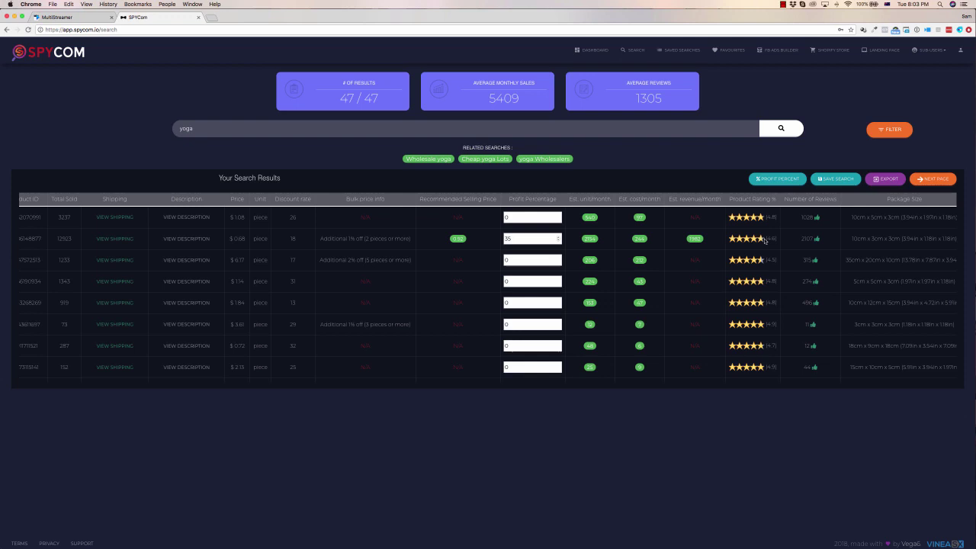
scroll(487, 290, right, 7)
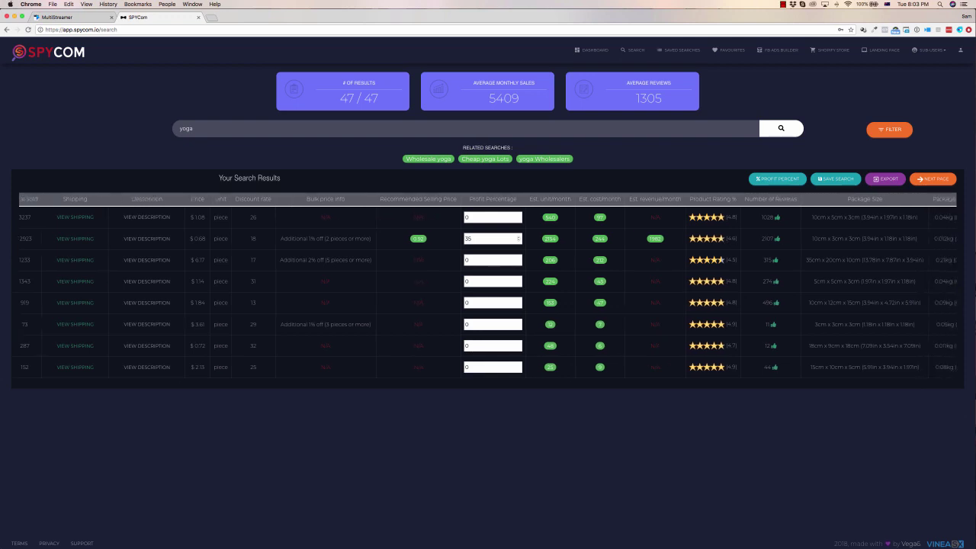
scroll(488, 290, right, 10)
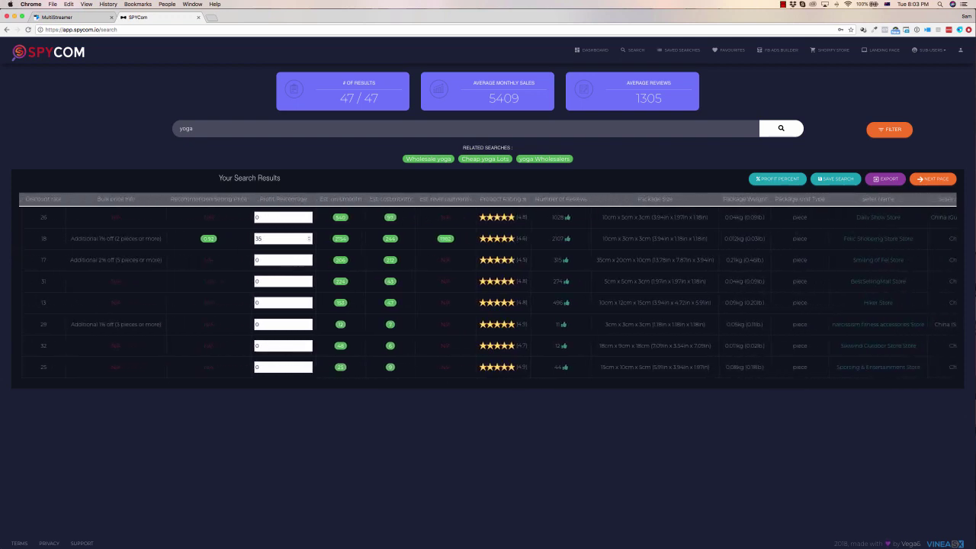
scroll(866, 242, right, 17)
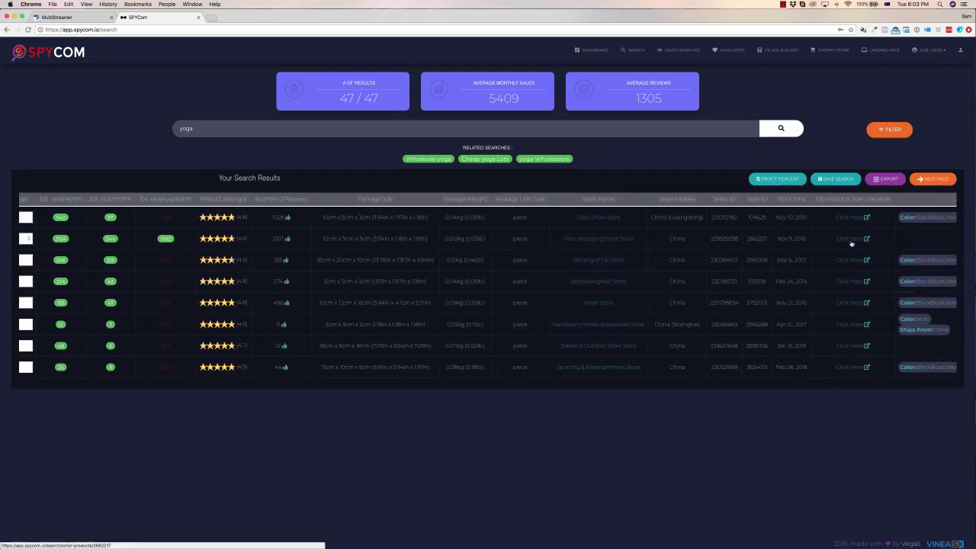
scroll(851, 243, right, 7)
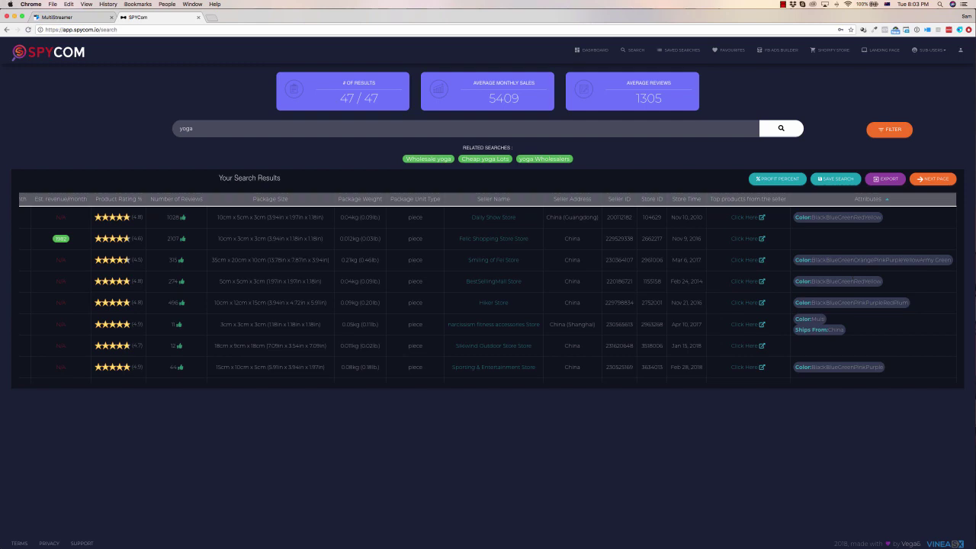
scroll(841, 252, left, 15)
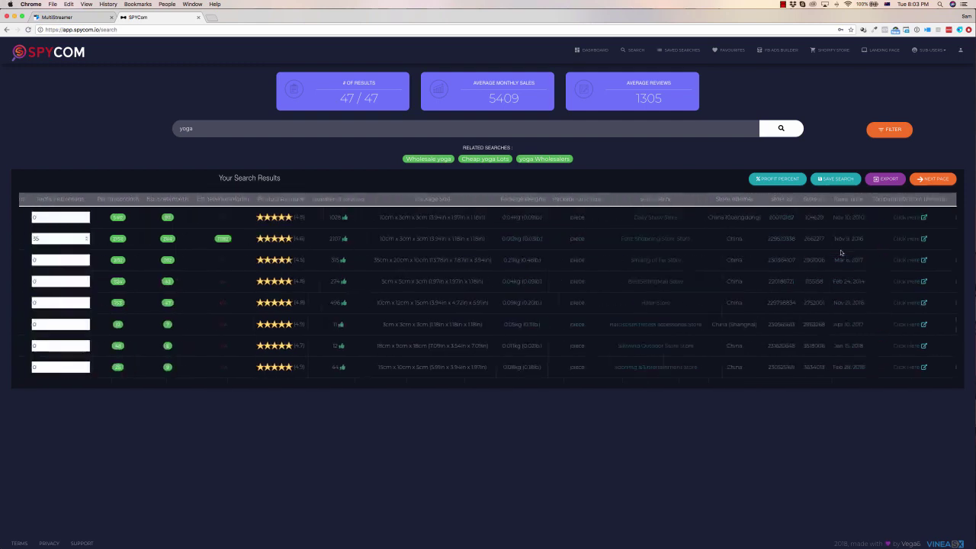
View the Filter Products sliders, then close them without applying any filter
click(888, 131)
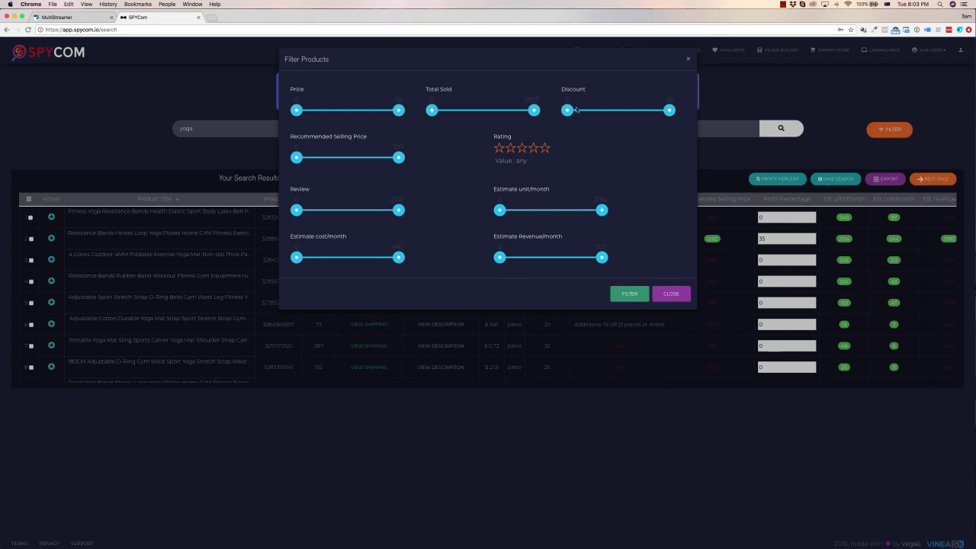
click(686, 60)
Add the first product, the fitness resistance bands, to favourites
mouse_move(141, 327)
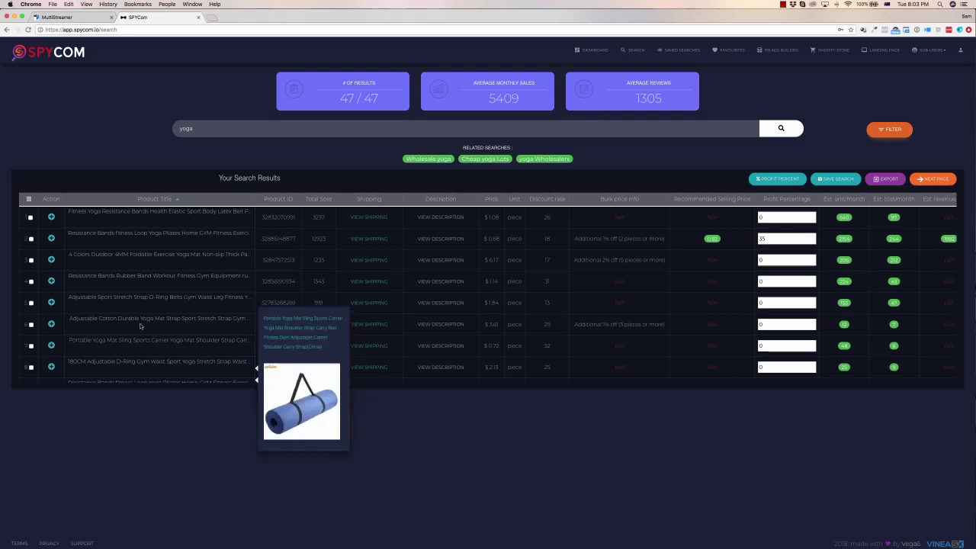
click(51, 217)
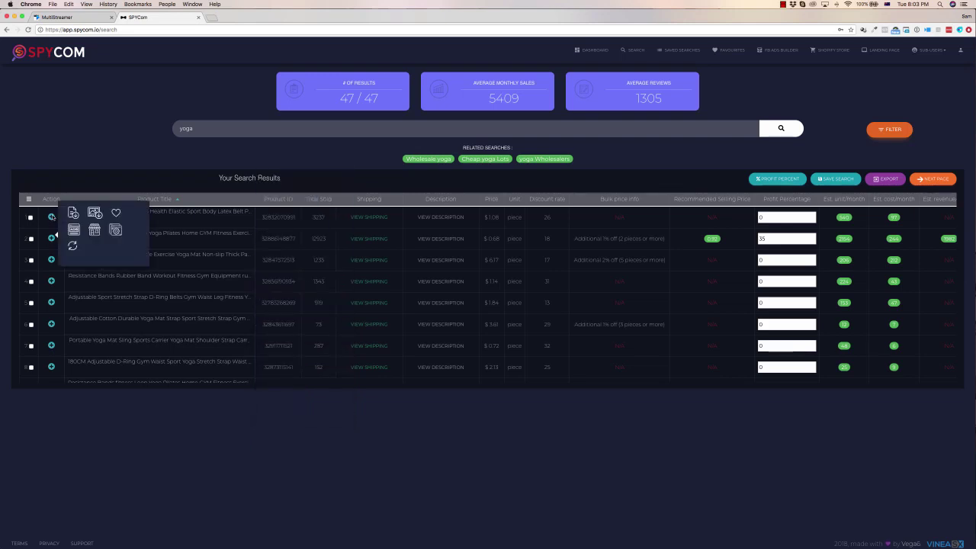
click(51, 217)
click(51, 217)
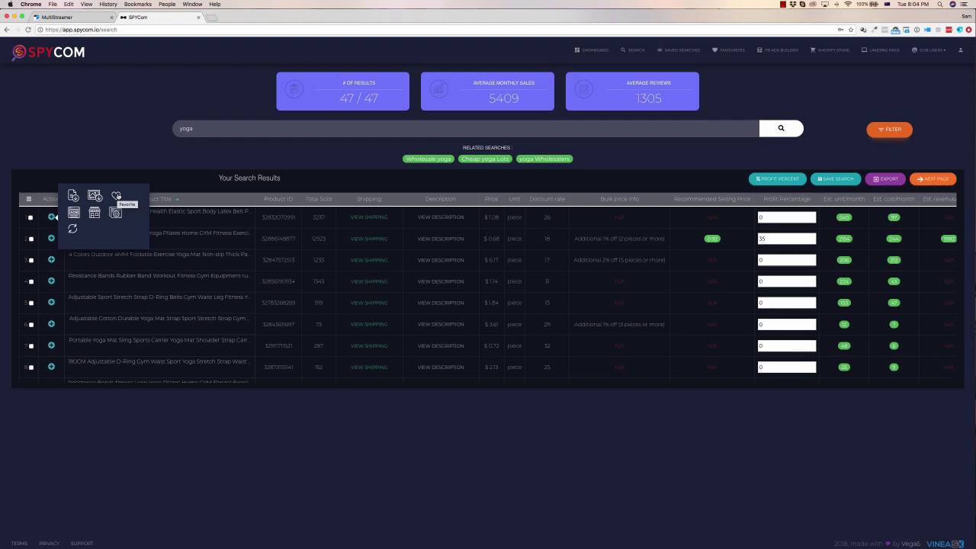
click(116, 196)
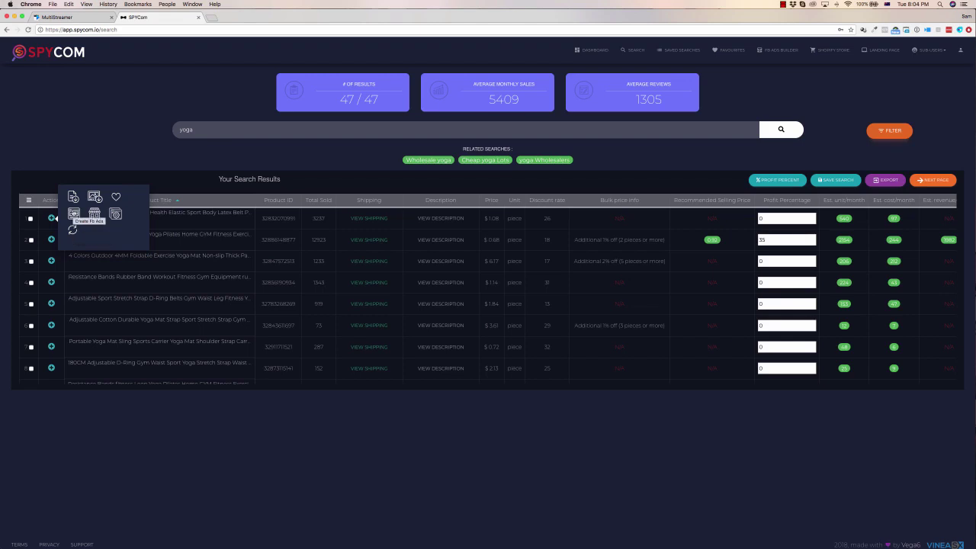
Start a 1080x1080 Facebook ad for the resistance bands and browse the ad templates
click(73, 214)
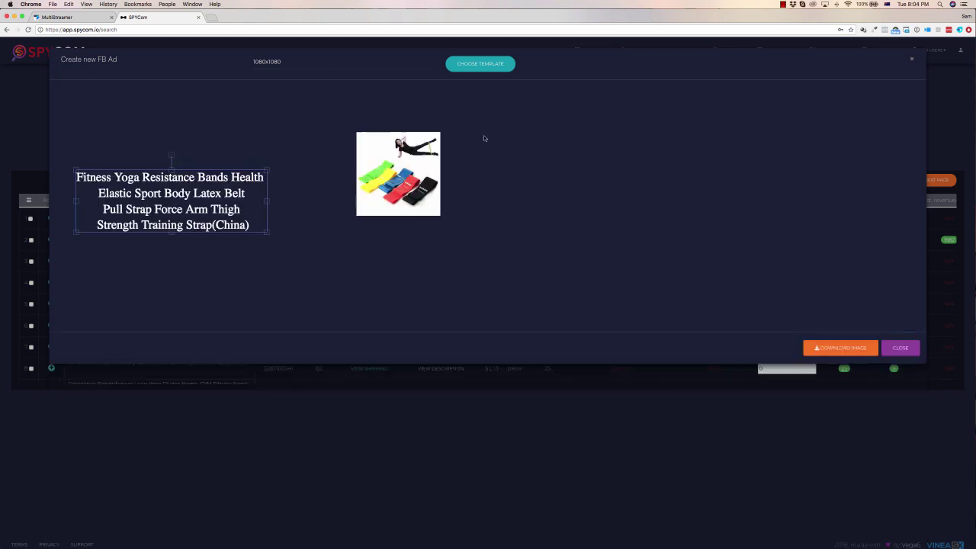
click(321, 64)
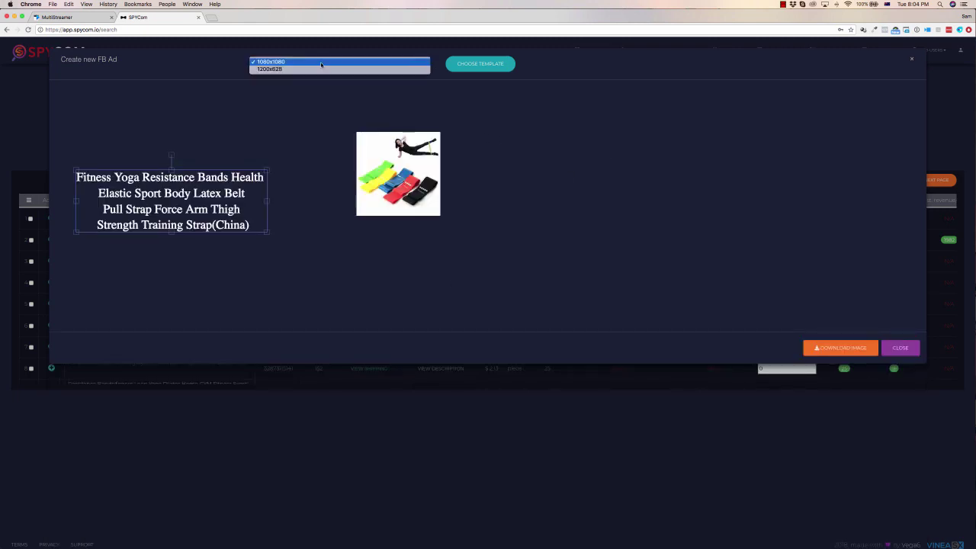
click(194, 67)
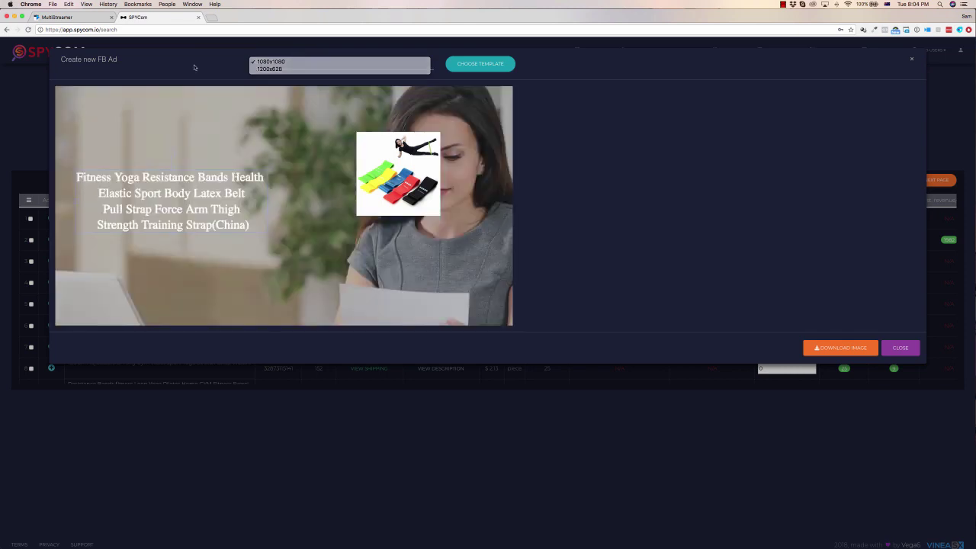
click(477, 64)
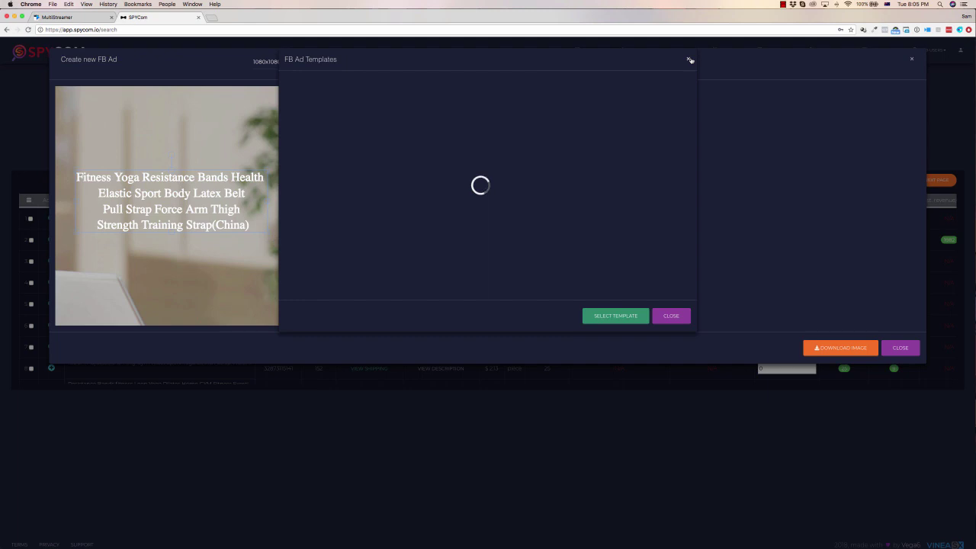
Skip the templates, move the product image lower, select the title, and close the ad
click(688, 60)
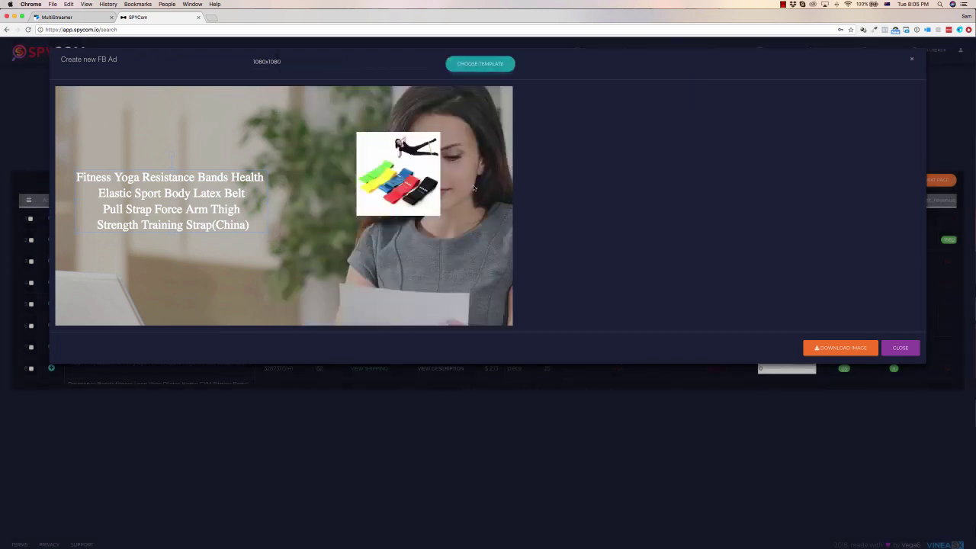
drag(404, 148, 419, 175)
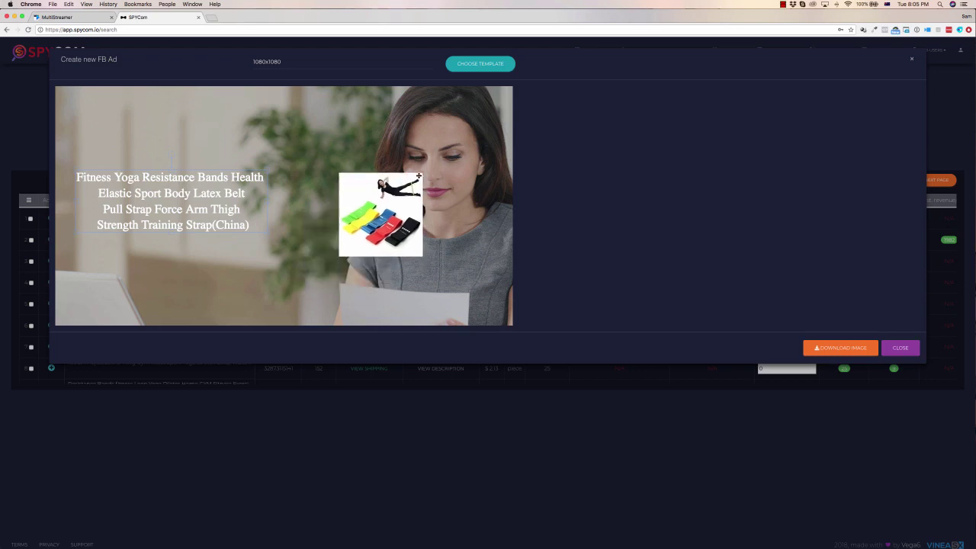
drag(247, 224, 53, 174)
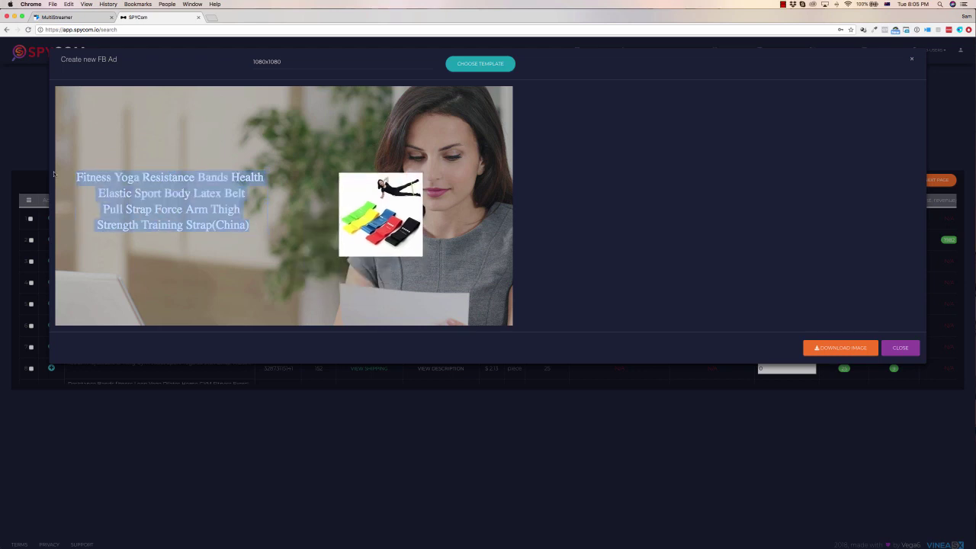
click(900, 349)
mouse_move(100, 242)
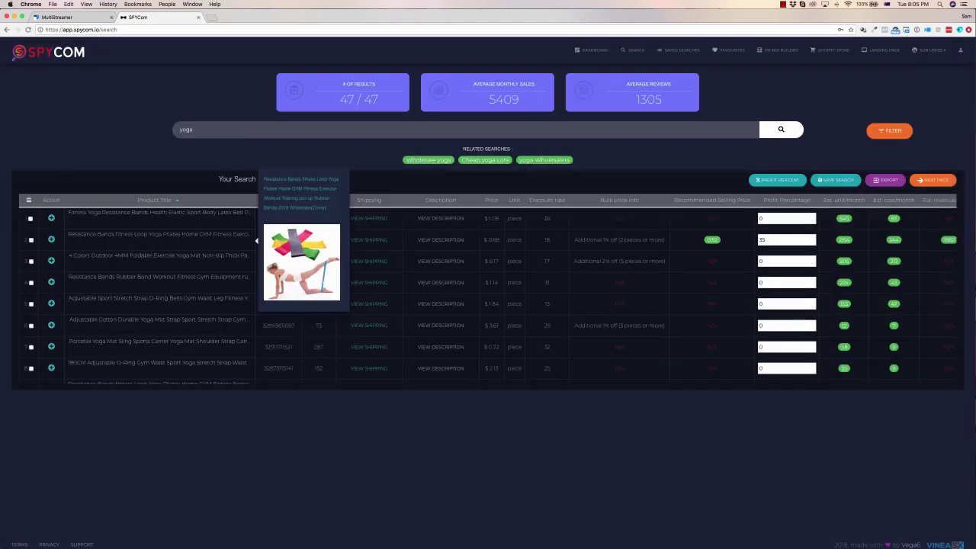
click(52, 218)
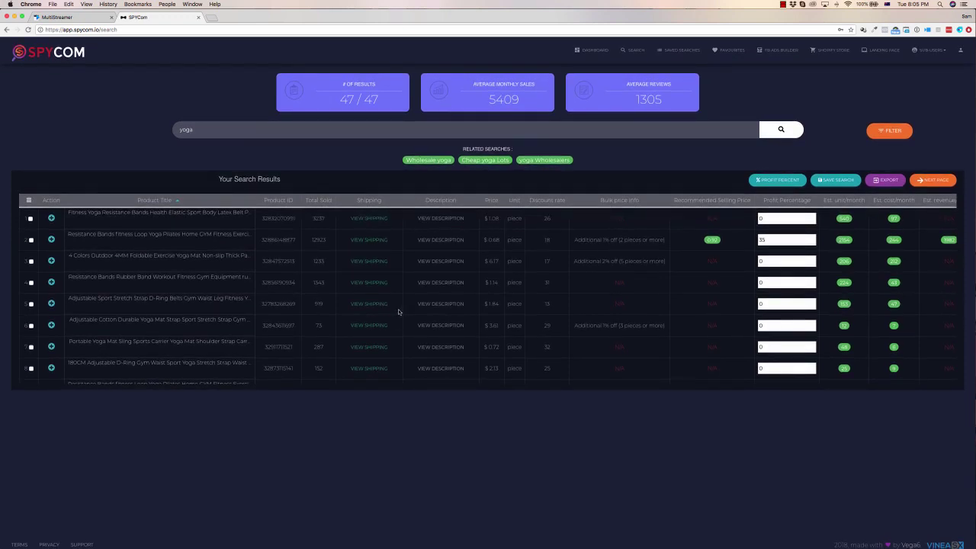
click(52, 218)
View the Favourite Products list, then return to the Dashboard
click(732, 49)
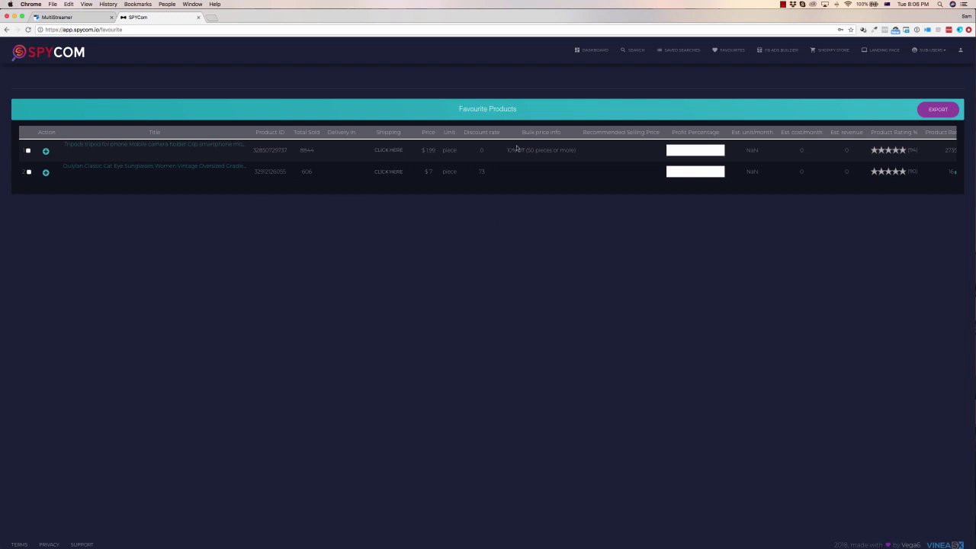
click(603, 52)
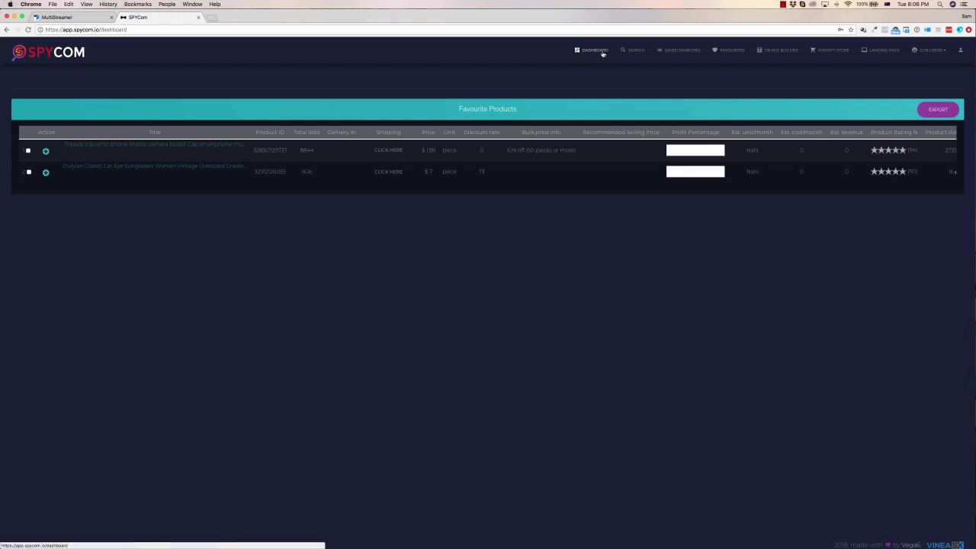